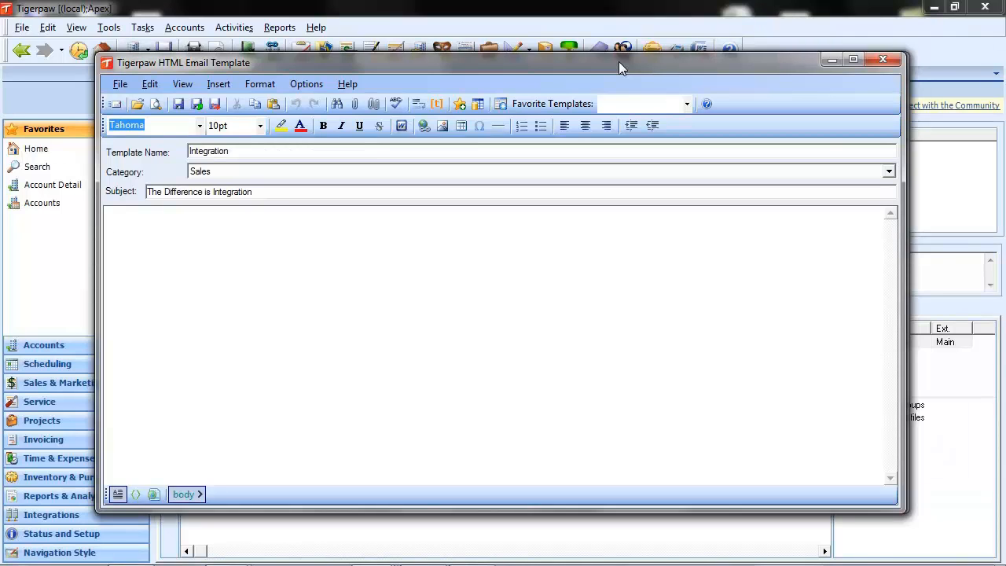
Paste the copied content of Why Re.docx into the body of the Integration email template and review it.
{"action": "left_click_drag", "start_coordinate": [619, 61], "coordinate": [4, 66]}
{"action": "key", "text": "alt+Tab"}
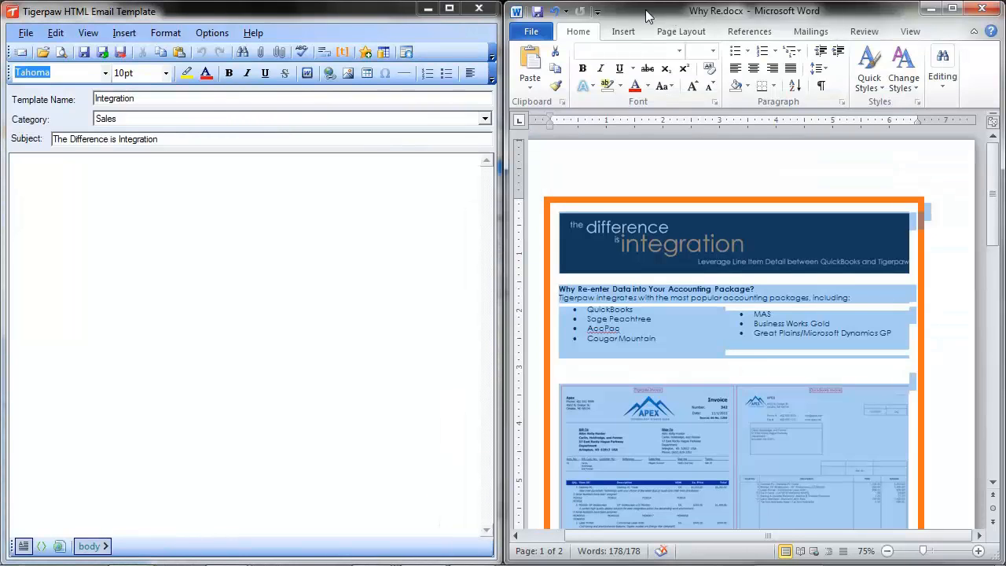
{"action": "left_click", "coordinate": [141, 213]}
{"action": "key", "text": "ctrl+v"}
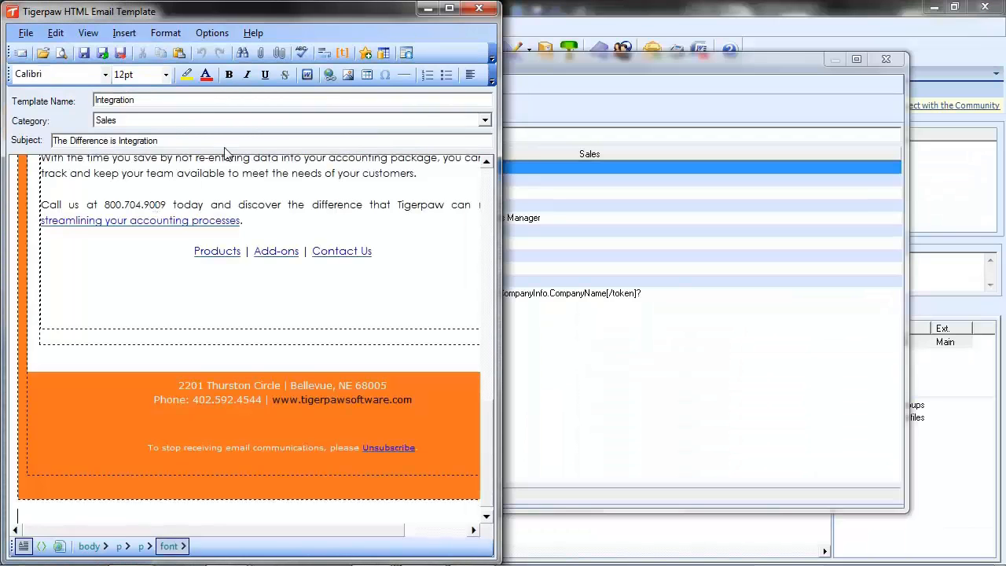
{"action": "double_click", "coordinate": [281, 13]}
{"action": "scroll", "coordinate": [826, 324], "scroll_direction": "up", "scroll_amount": 10}
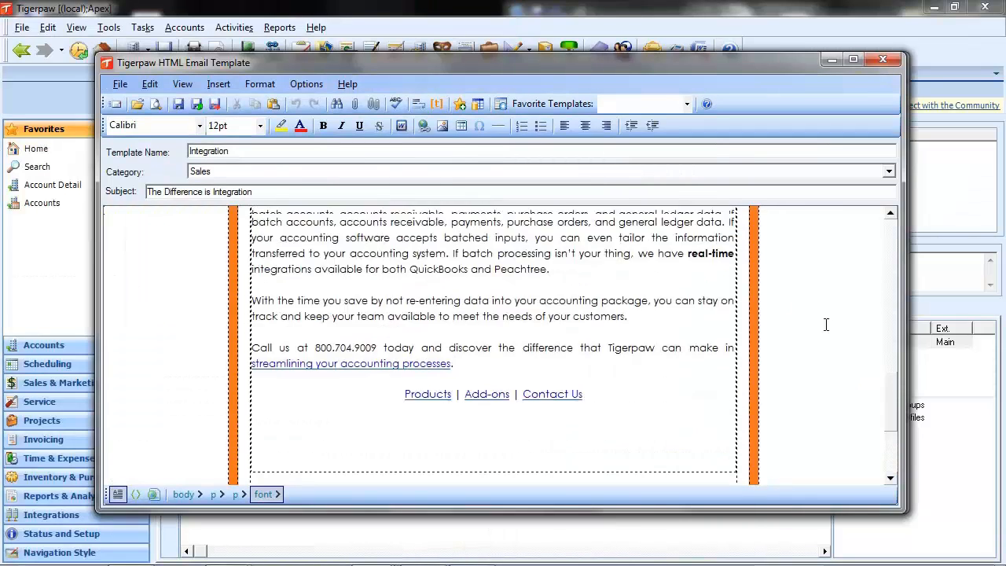
{"action": "scroll", "coordinate": [826, 324], "scroll_direction": "up", "scroll_amount": 5}
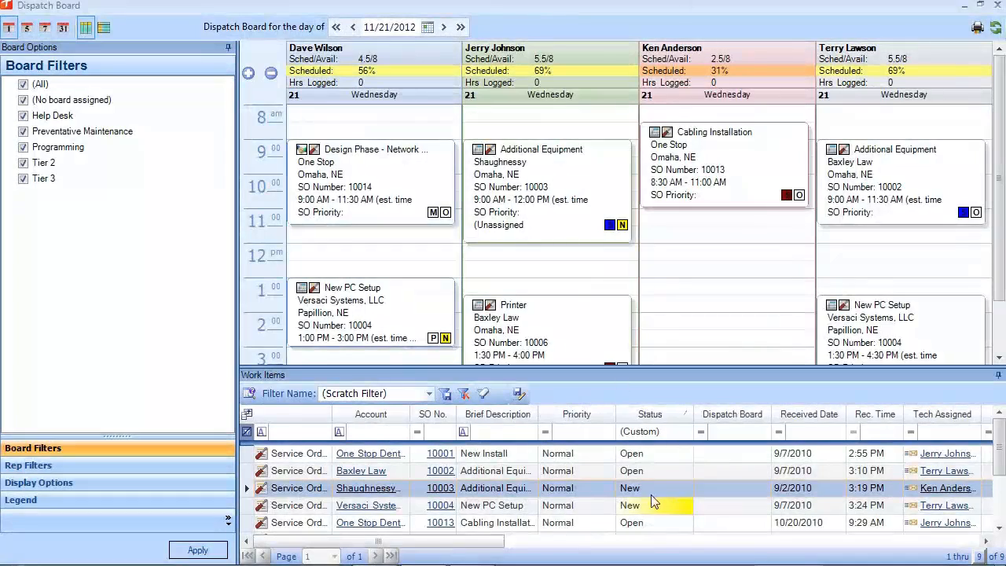
Schedule the Shaughnessy Additional Equipment service order for the third technician on 11/21/2012 at 1:00 PM and extend the task to 3:00 PM.
{"action": "left_click_drag", "start_coordinate": [652, 495], "coordinate": [699, 292]}
{"action": "left_click", "coordinate": [306, 103]}
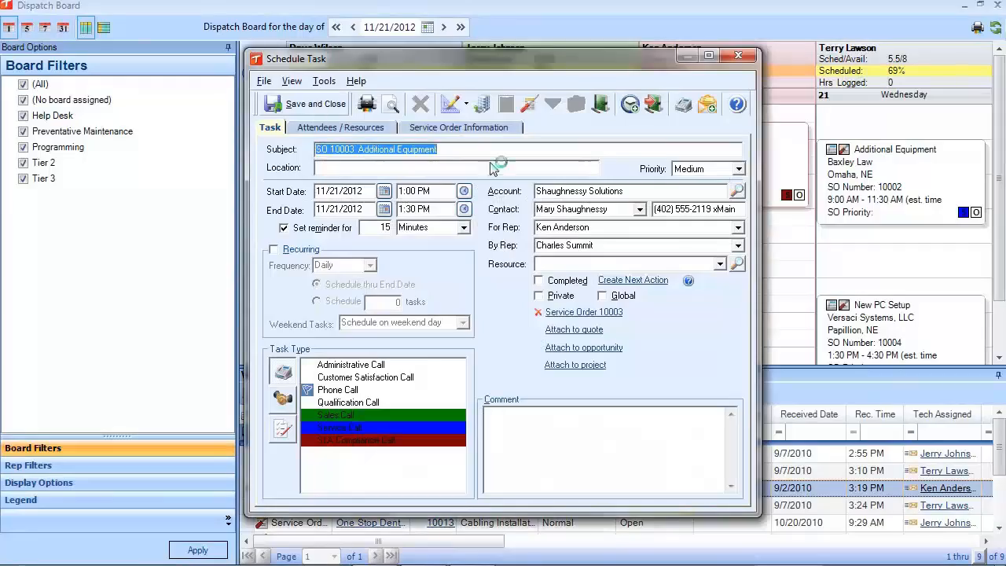
{"action": "left_click_drag", "start_coordinate": [692, 294], "coordinate": [693, 345]}
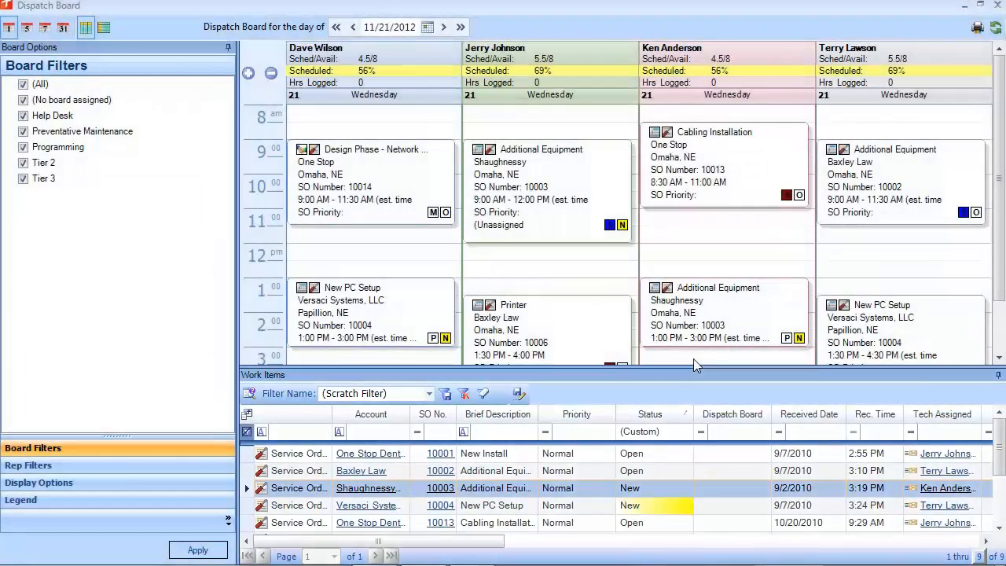
Float the Dispatch Board, move it aside to view the service order behind it, and maximize the board again.
{"action": "double_click", "coordinate": [555, 4]}
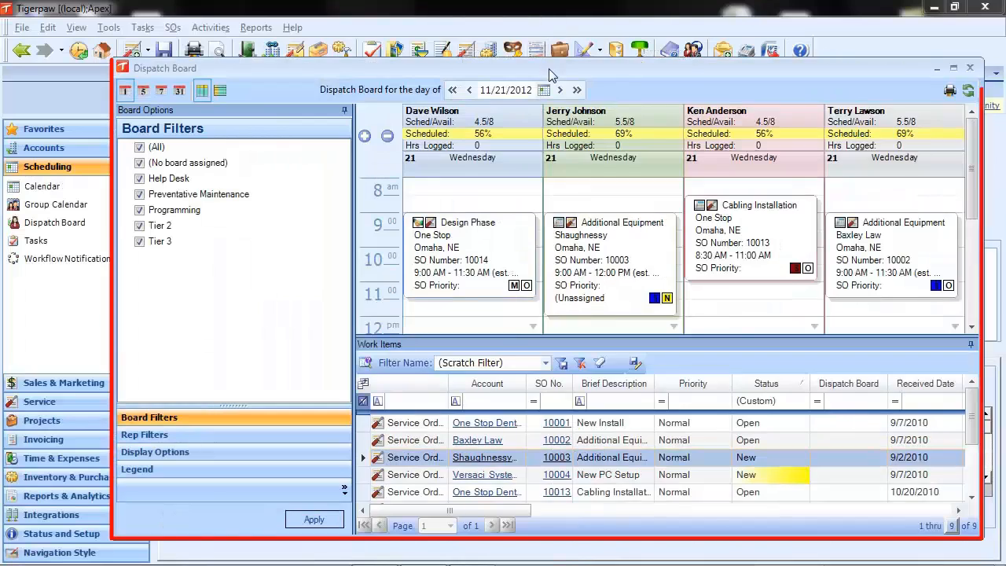
{"action": "left_click_drag", "start_coordinate": [548, 68], "coordinate": [878, 189]}
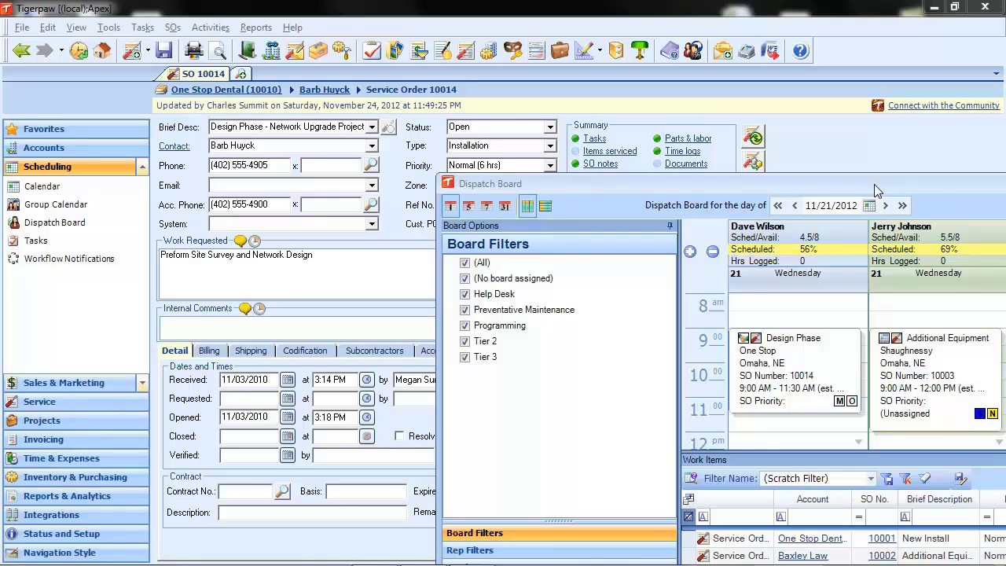
{"action": "double_click", "coordinate": [876, 190]}
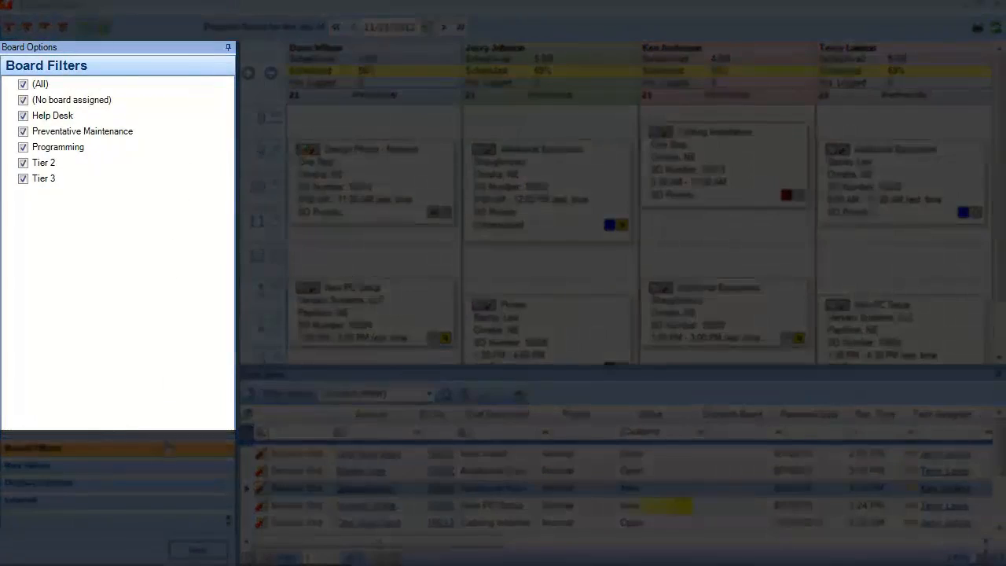
View the Dispatch Board's rep filters and legend.
{"action": "left_click", "coordinate": [167, 470]}
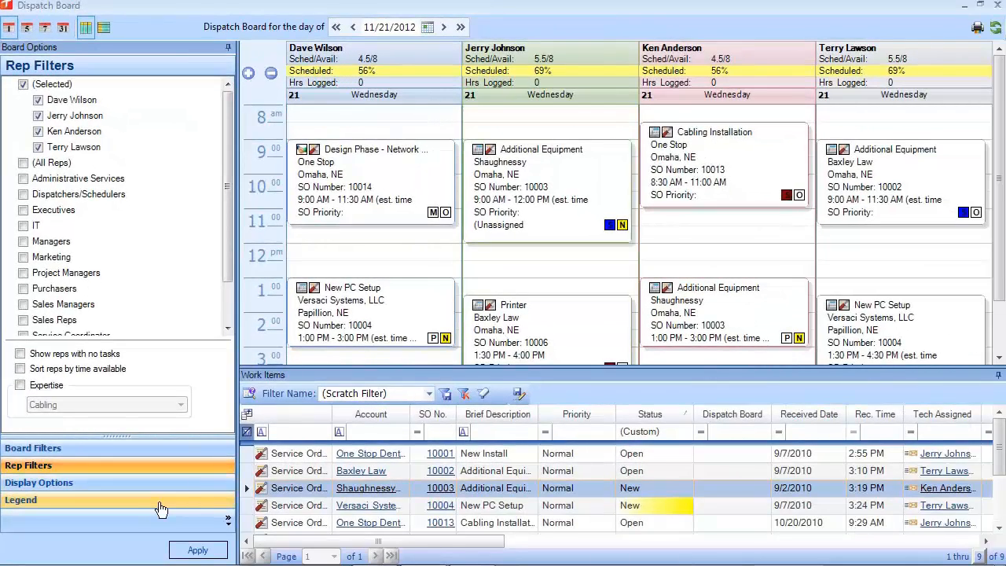
{"action": "left_click", "coordinate": [160, 504]}
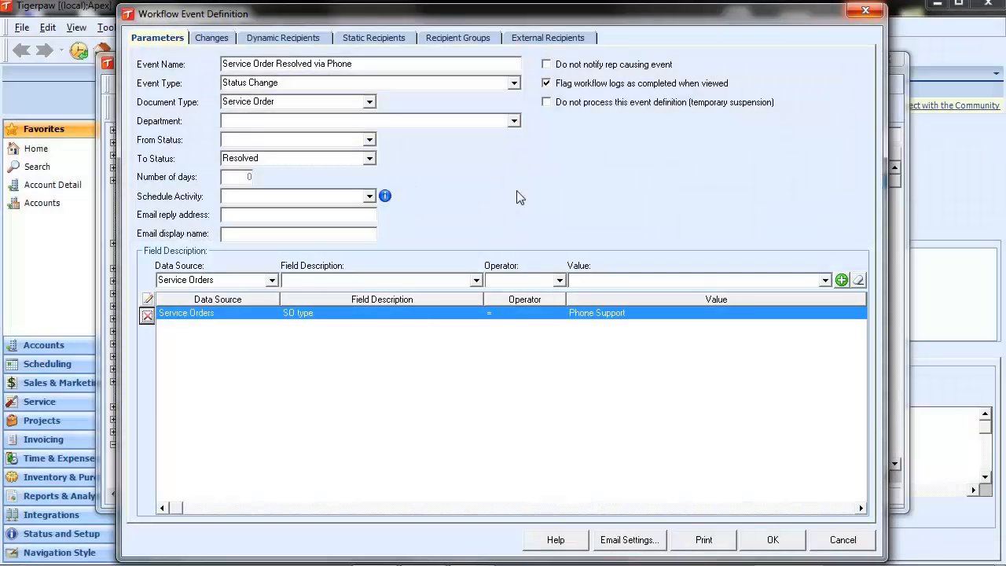
Add a Service Orders condition with operator = and value Application to the Service Order Resolved via Phone workflow event.
{"action": "left_click", "coordinate": [475, 280]}
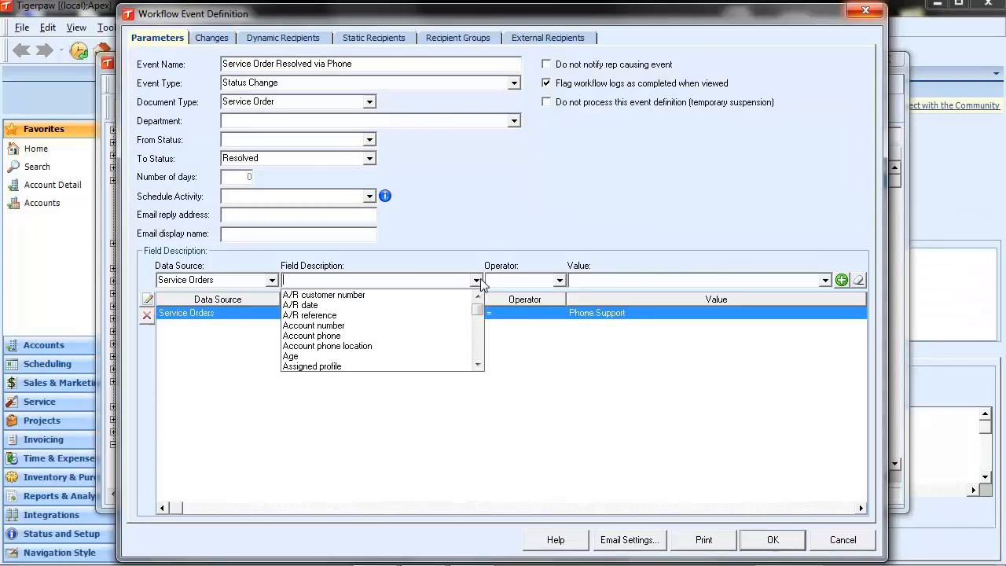
{"action": "left_click", "coordinate": [427, 367]}
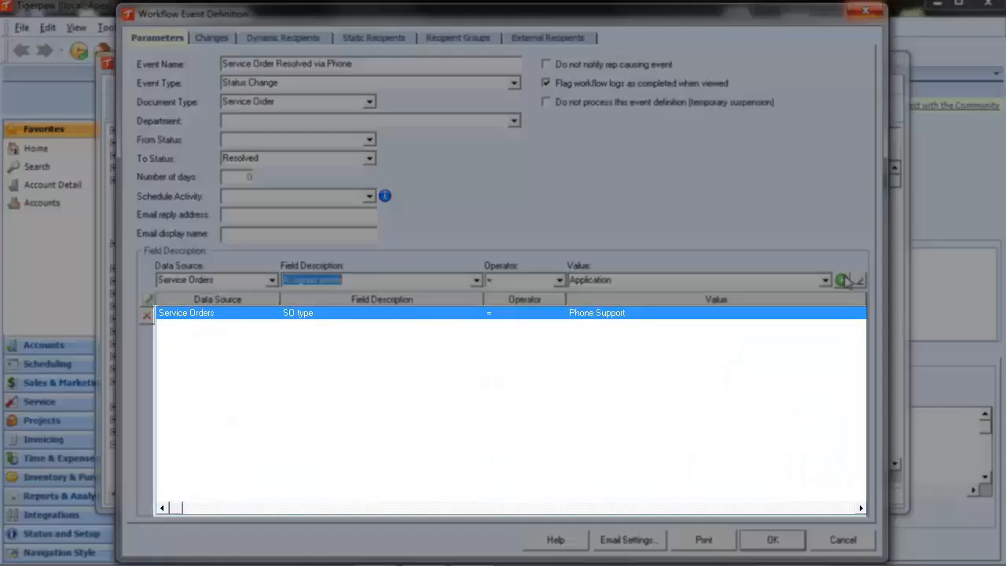
{"action": "left_click", "coordinate": [842, 280]}
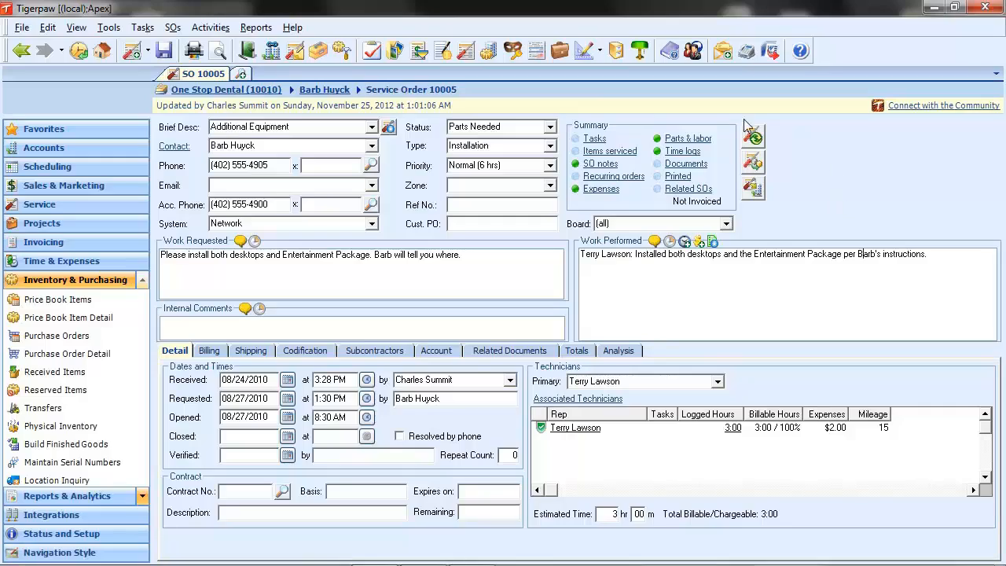
Open the parts and labor of the Additional Equipment service order and start a real-time vendor price book lookup.
{"action": "left_click", "coordinate": [696, 136]}
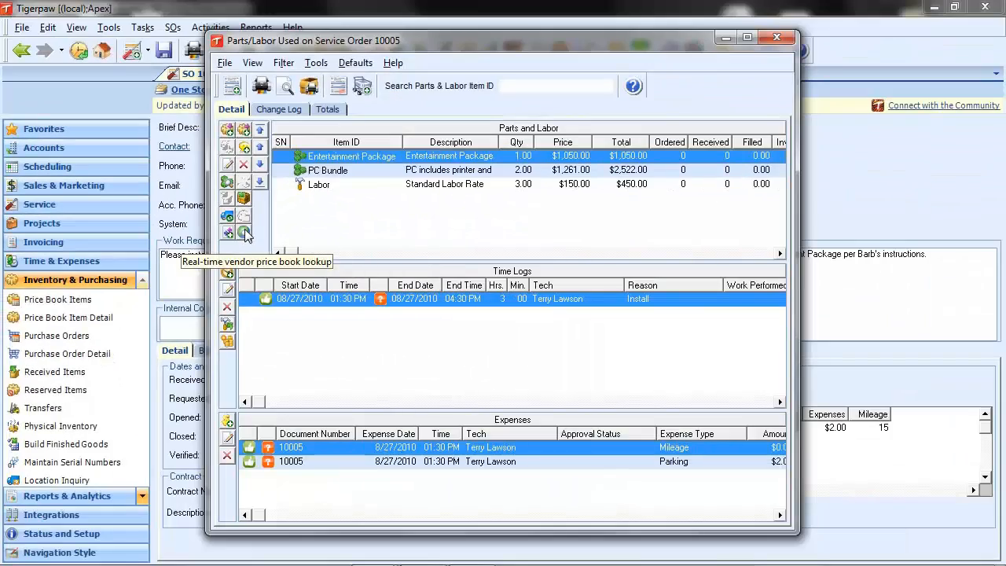
{"action": "left_click", "coordinate": [244, 233]}
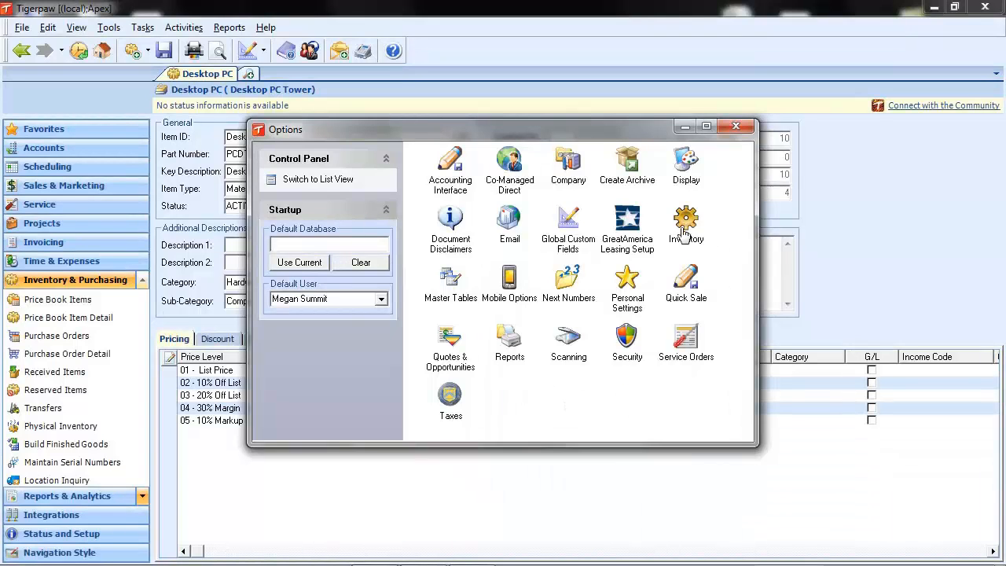
Review the discount levels in the Inventory options and show the discount settings of the Desktop PC price book item.
{"action": "double_click", "coordinate": [683, 234]}
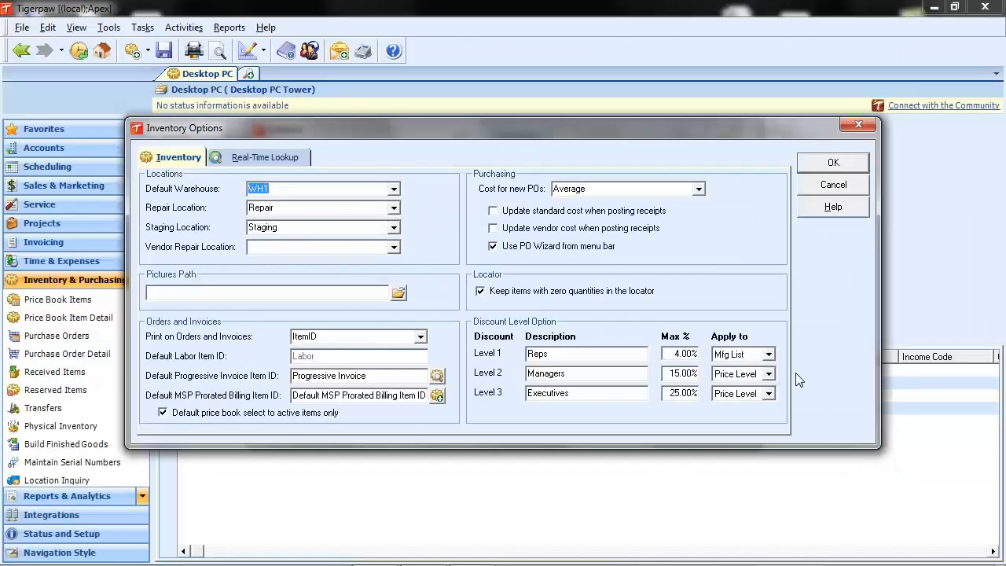
{"action": "left_click", "coordinate": [846, 163]}
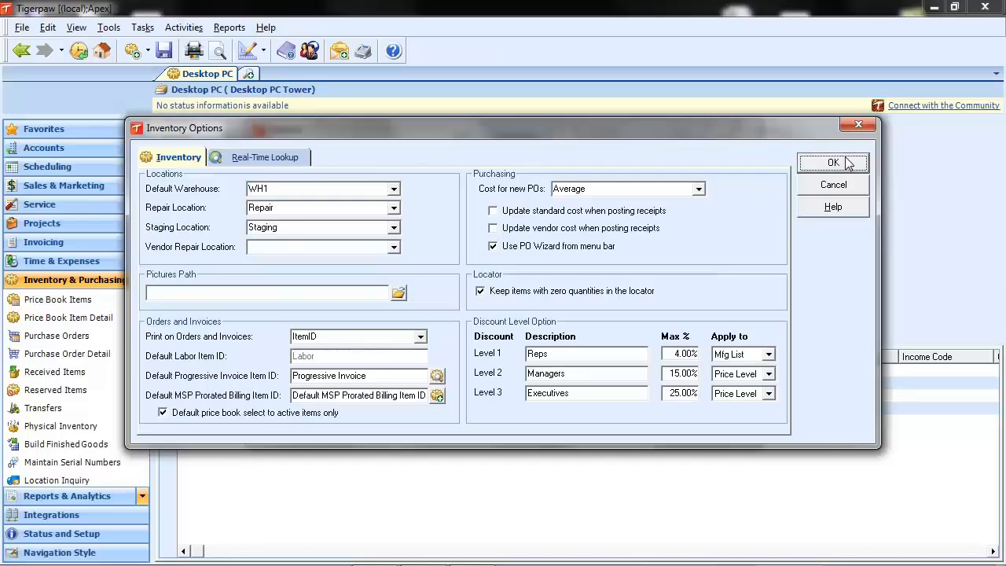
{"action": "left_click", "coordinate": [735, 127]}
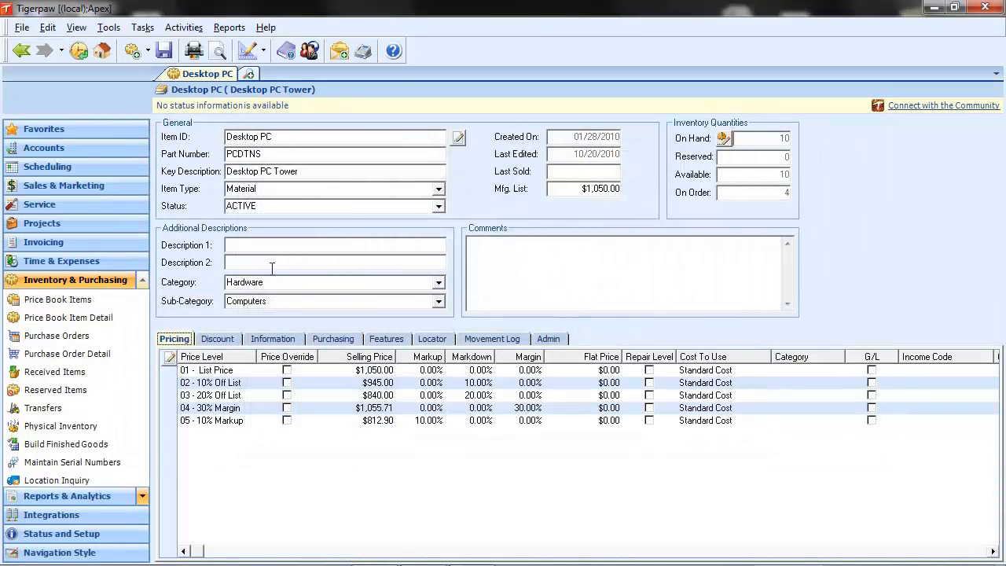
{"action": "left_click", "coordinate": [220, 340]}
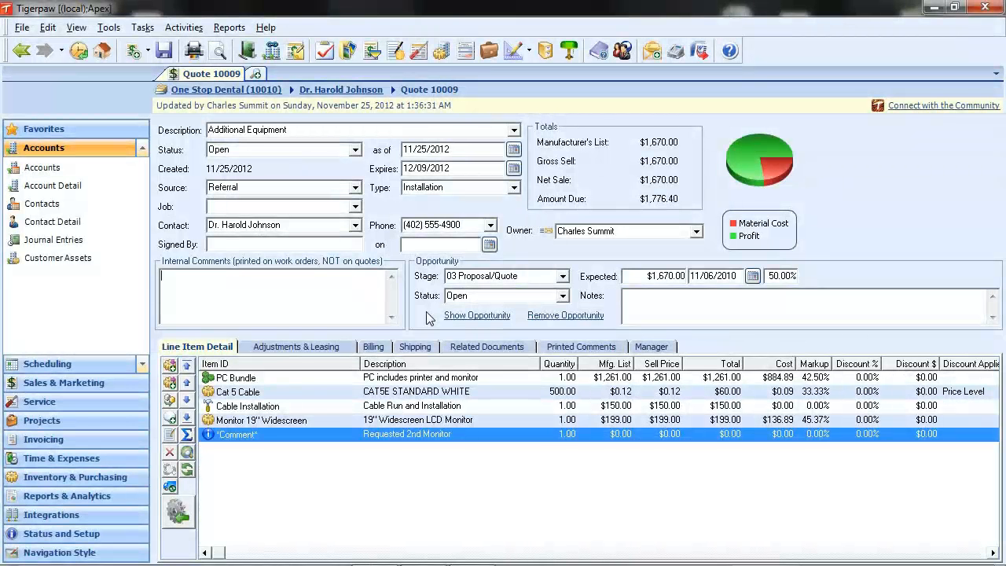
Group the Cat 5 Cable and Cable Installation lines of the Additional Equipment quote under a subtotal.
{"action": "left_click", "coordinate": [333, 393]}
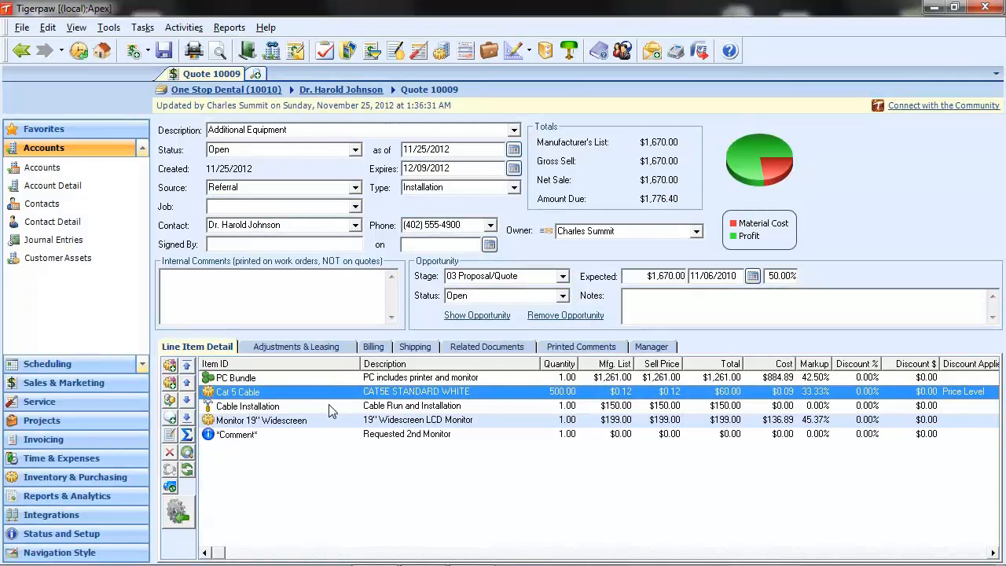
{"action": "left_click", "coordinate": [328, 406], "text": "shift"}
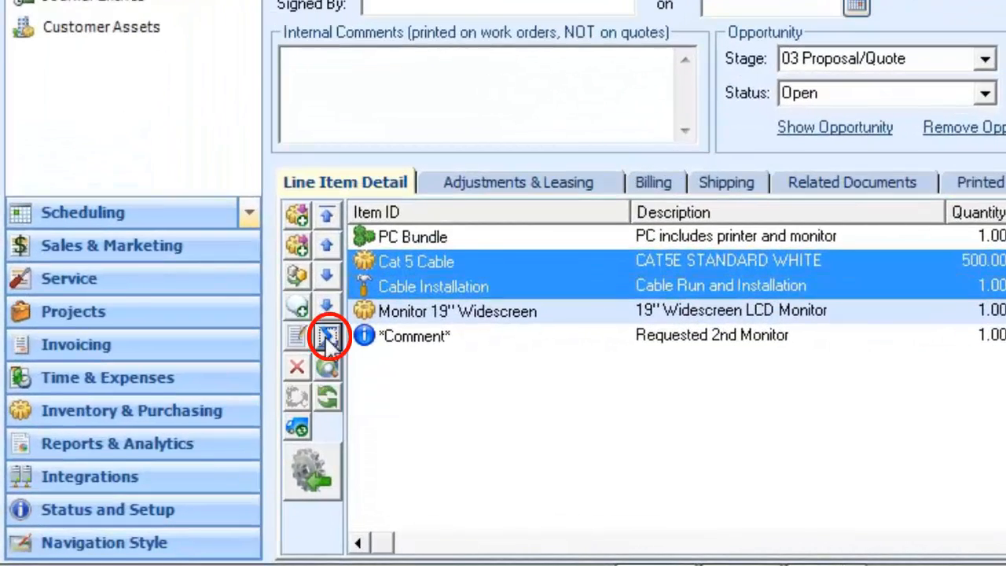
{"action": "left_click", "coordinate": [329, 338]}
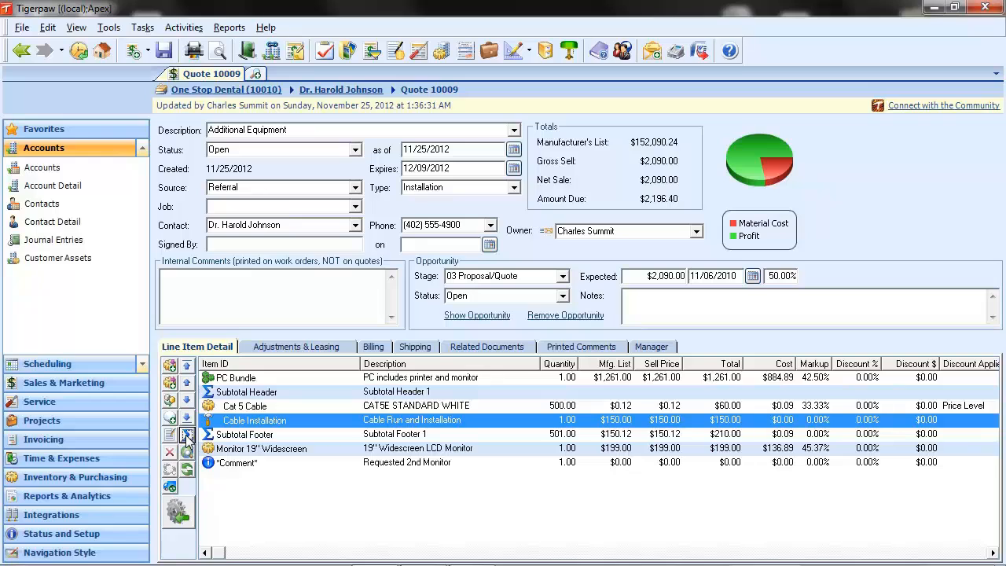
Change the subtotal header's description to Optional Cabling.
{"action": "left_click", "coordinate": [250, 392]}
{"action": "double_click", "coordinate": [252, 393]}
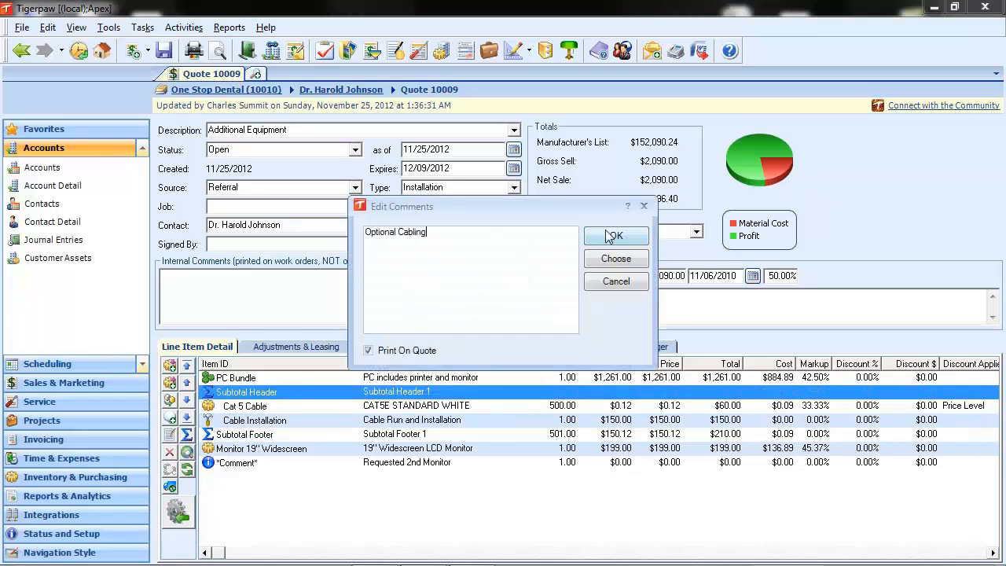
{"action": "left_click", "coordinate": [627, 238]}
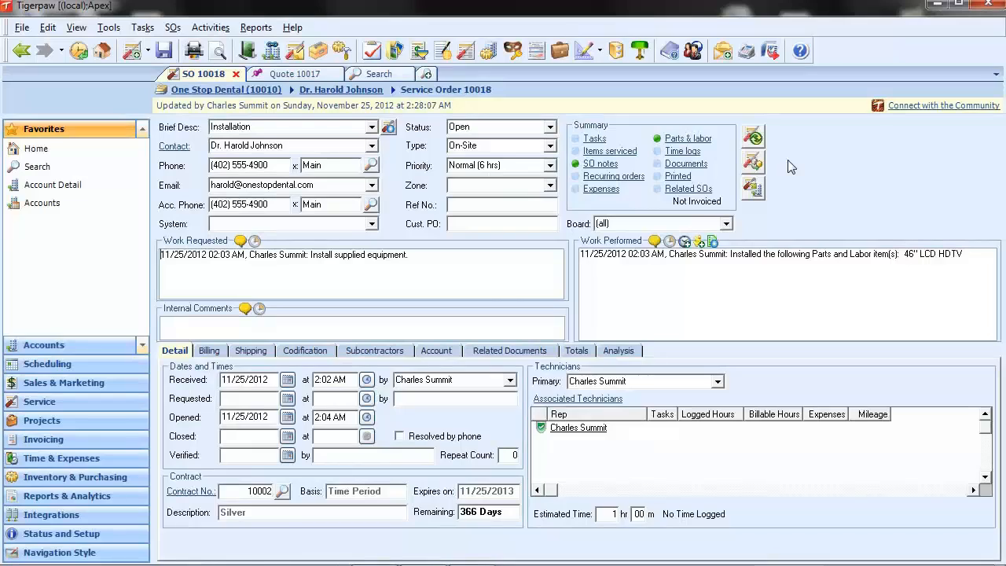
Create a change order quote for the SAM46LED item from the Installation service order's parts and labor, and show the quote's approval options.
{"action": "left_click", "coordinate": [692, 138]}
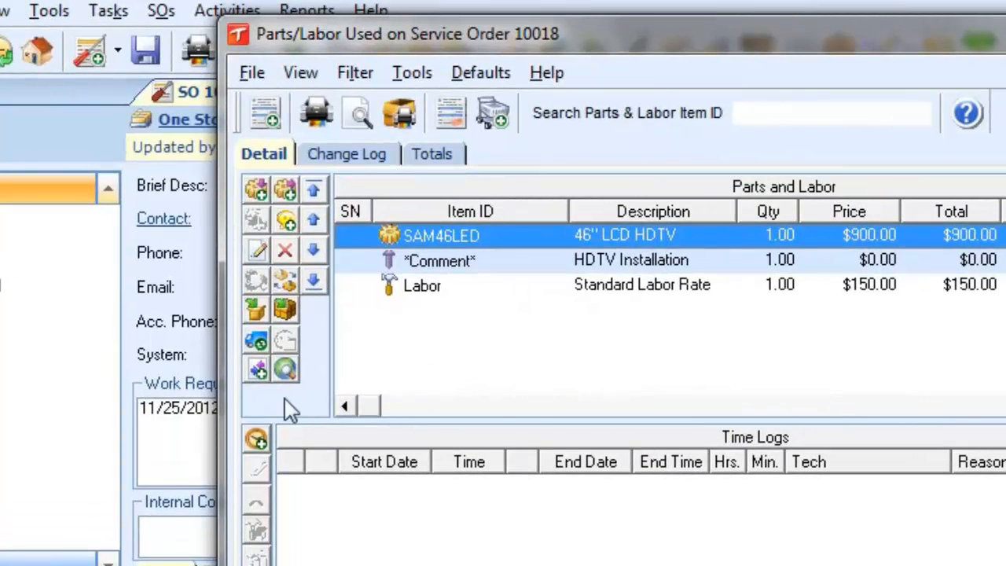
{"action": "left_click", "coordinate": [258, 369]}
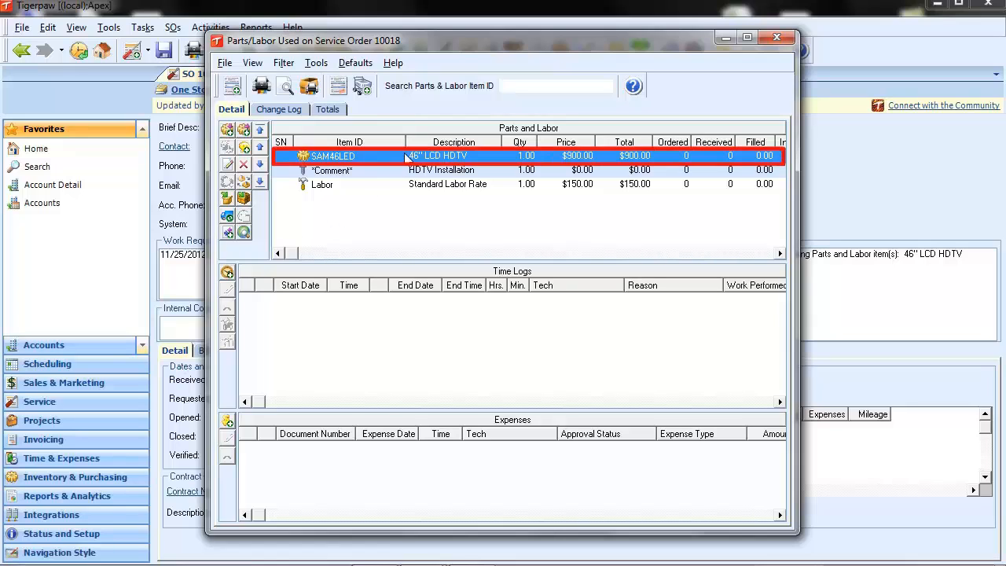
{"action": "left_click", "coordinate": [228, 233]}
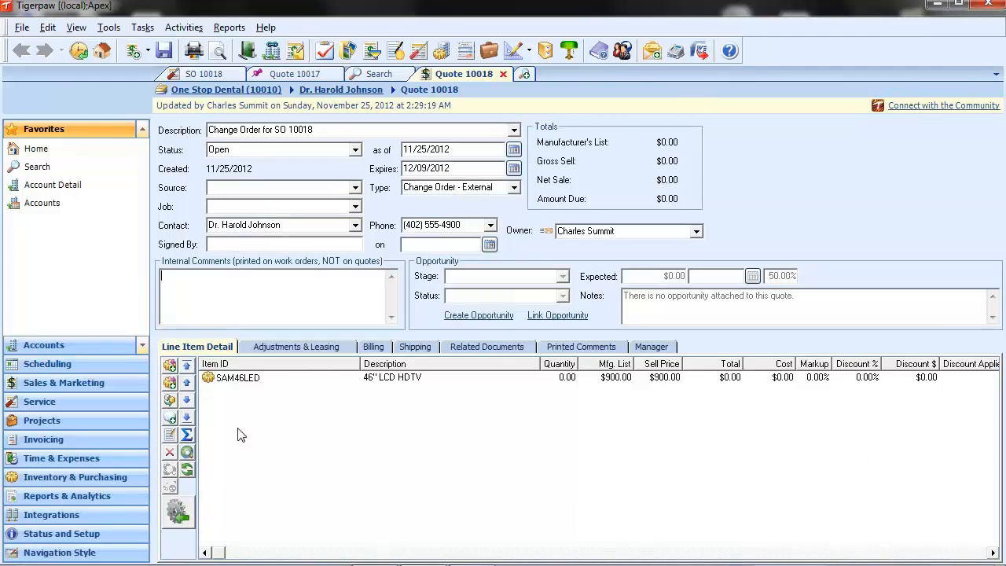
{"action": "left_click", "coordinate": [664, 349]}
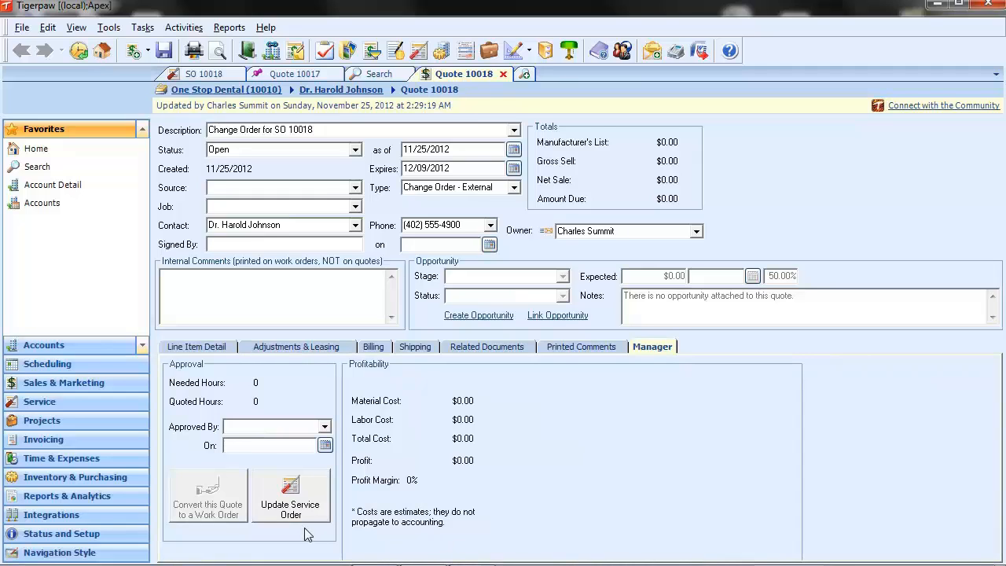
Convert the Additional Equipment quote for the two HDTVs by adding the entire quote to the existing Installation service order.
{"action": "left_click", "coordinate": [315, 75]}
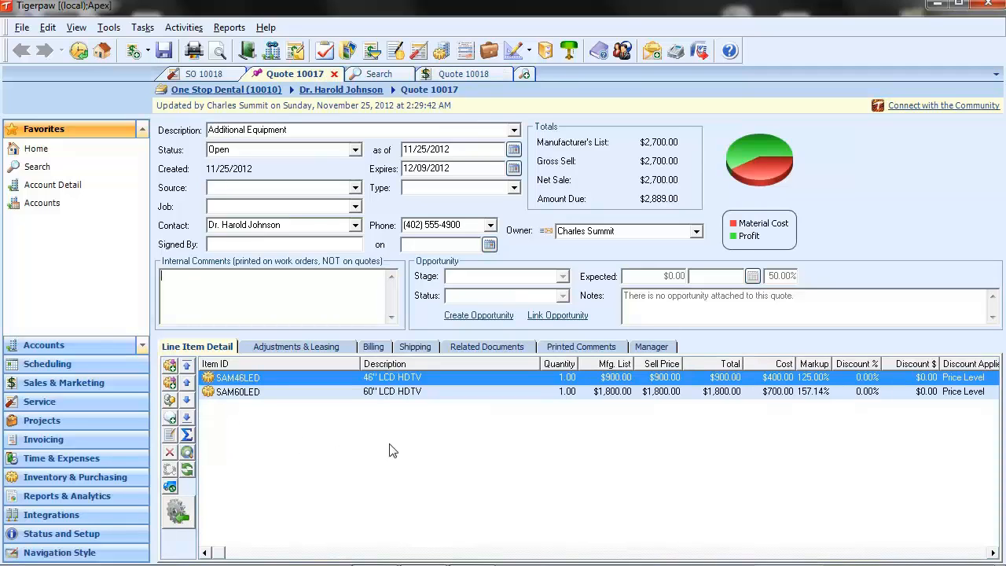
{"action": "left_click", "coordinate": [651, 348]}
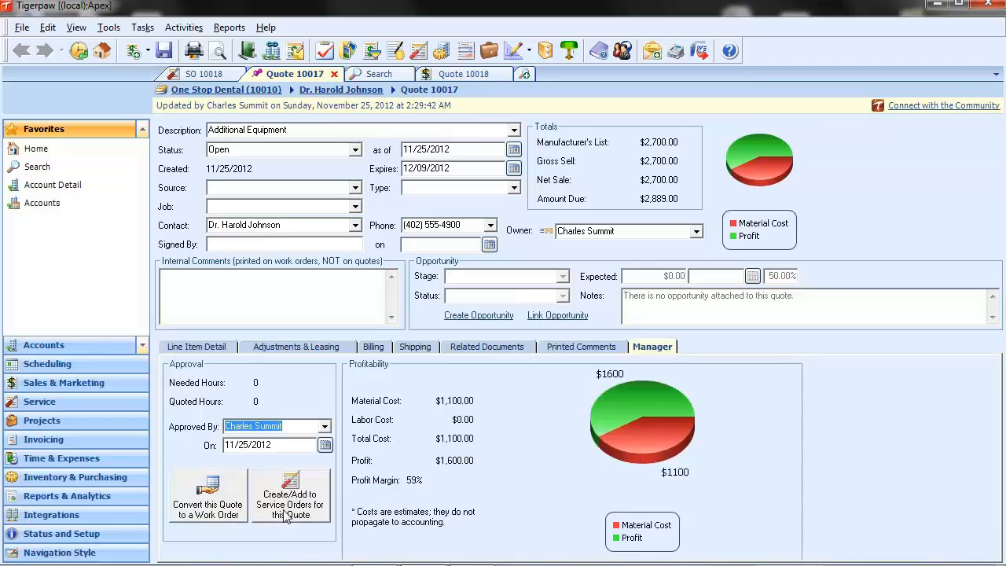
{"action": "left_click", "coordinate": [284, 512]}
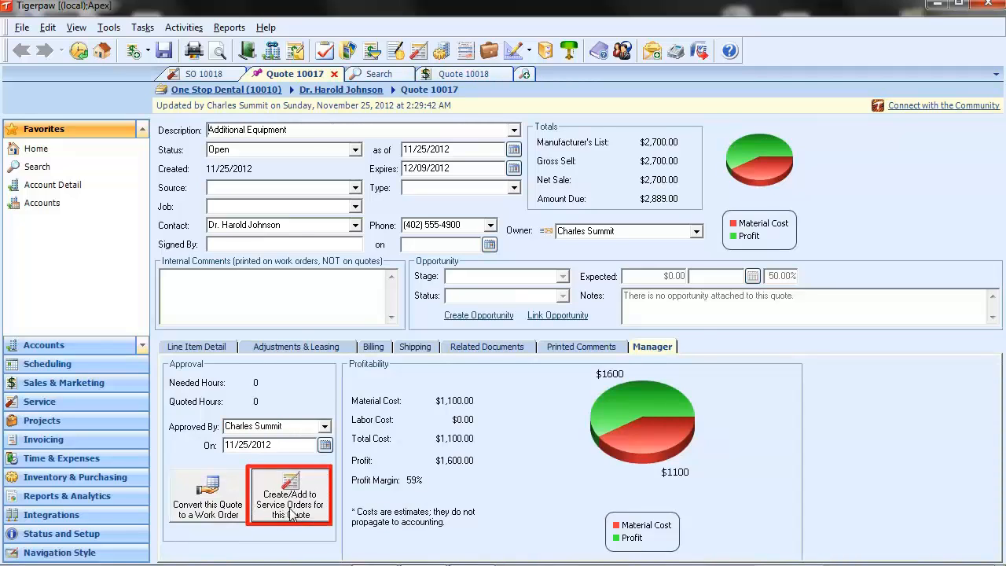
{"action": "left_click", "coordinate": [561, 358]}
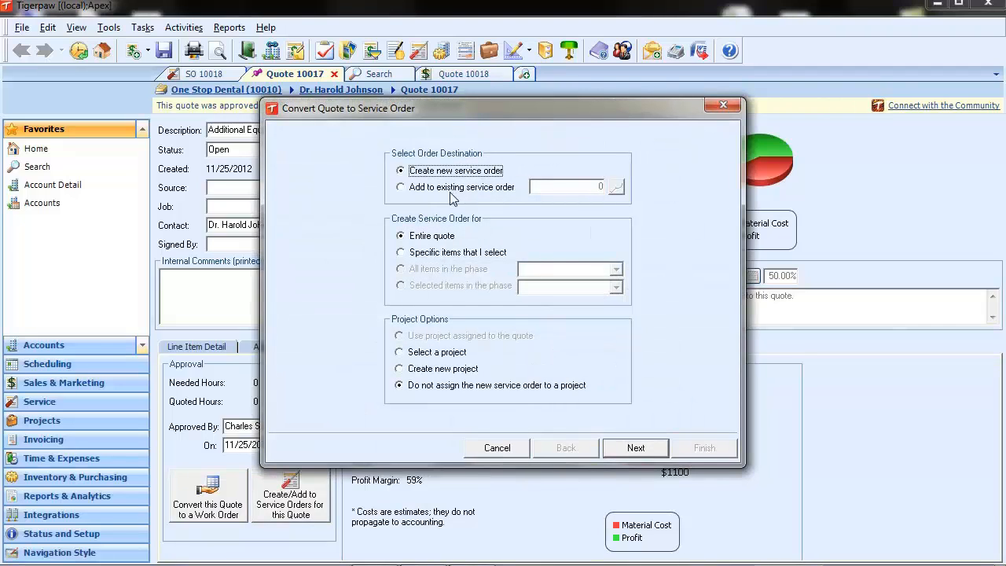
{"action": "left_click", "coordinate": [449, 191]}
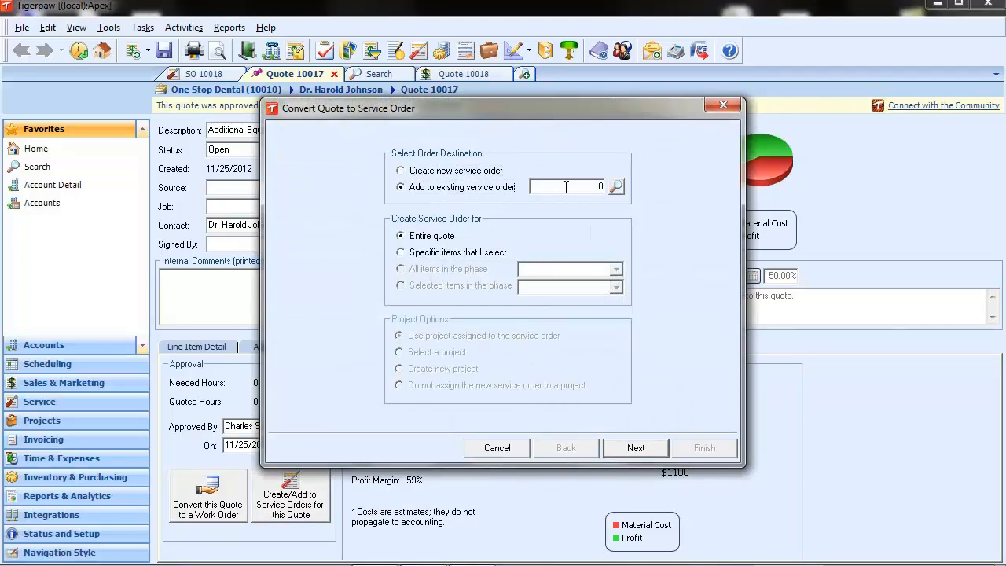
{"action": "type", "text": "10018"}
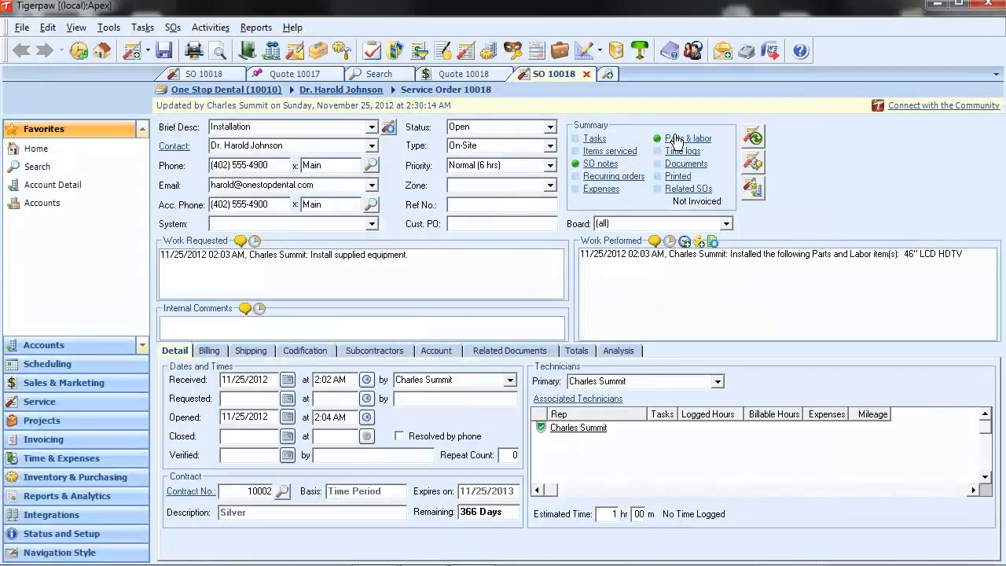
Show the change log of the Installation service order's parts and labor.
{"action": "left_click", "coordinate": [676, 140]}
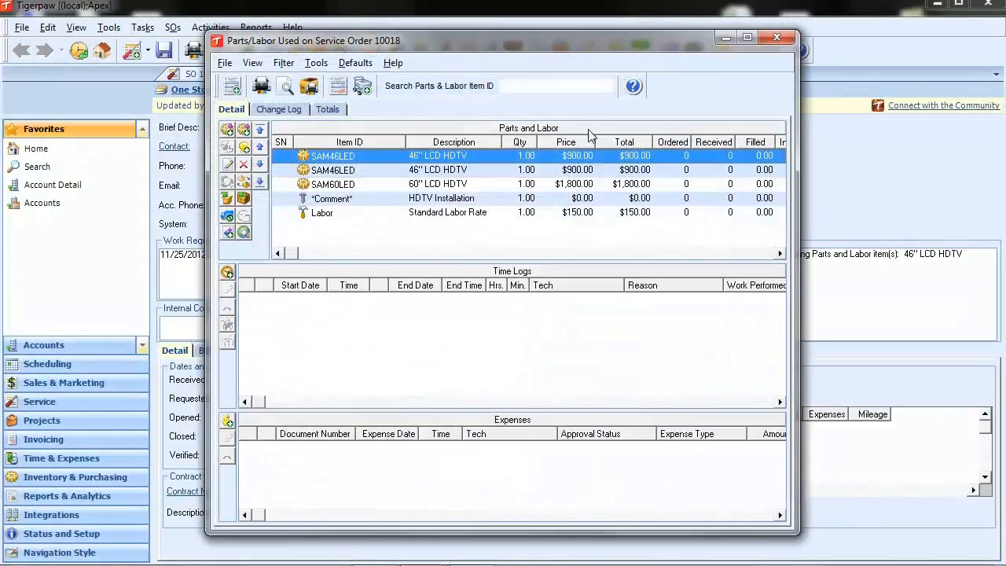
{"action": "left_click", "coordinate": [287, 110]}
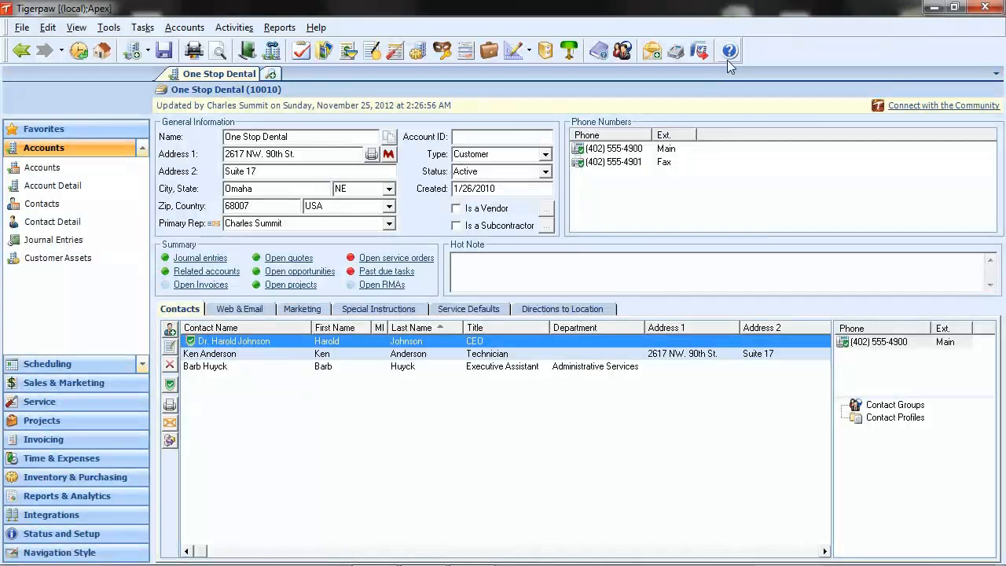
Open the online help for the account view, start a comment on the Maintain Accounts page, and return to the article's beginning.
{"action": "left_click", "coordinate": [730, 53]}
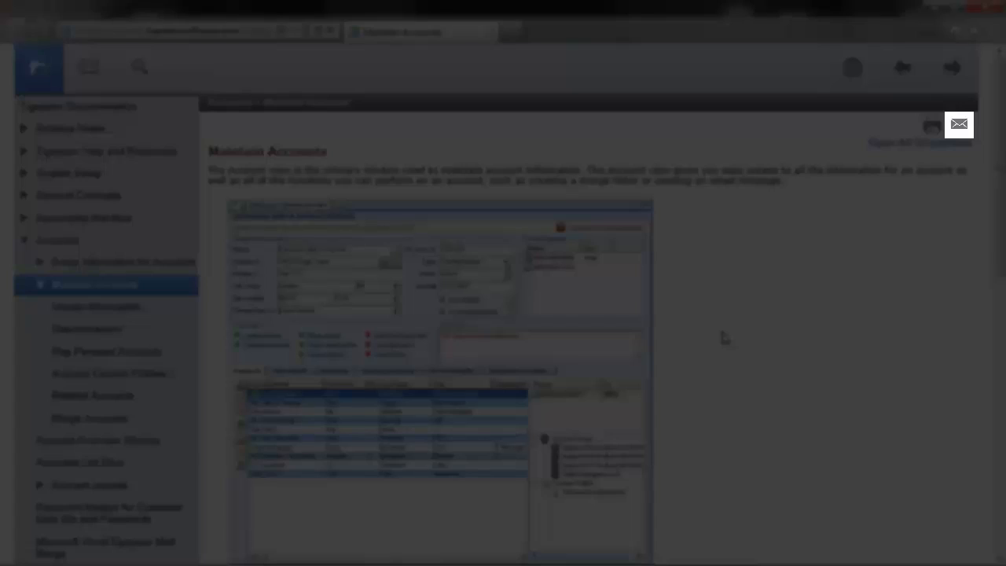
{"action": "scroll", "coordinate": [724, 336], "scroll_direction": "down", "scroll_amount": 6}
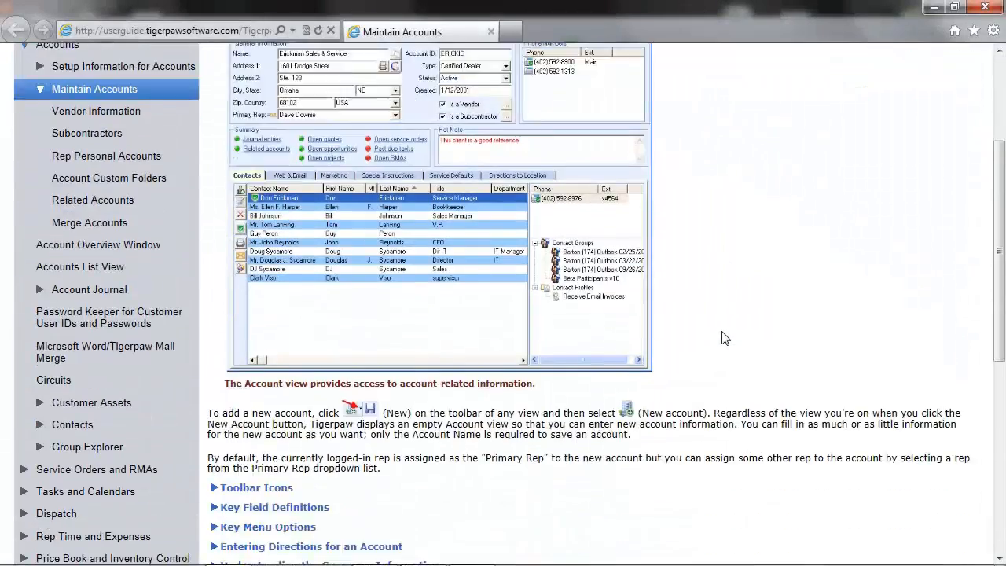
{"action": "scroll", "coordinate": [724, 336], "scroll_direction": "down", "scroll_amount": 2}
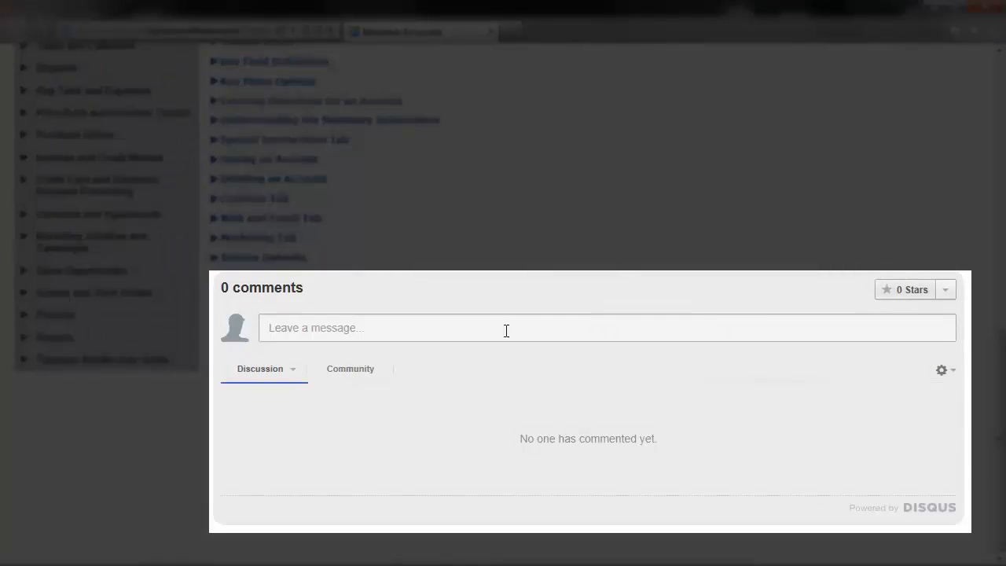
{"action": "left_click", "coordinate": [473, 329]}
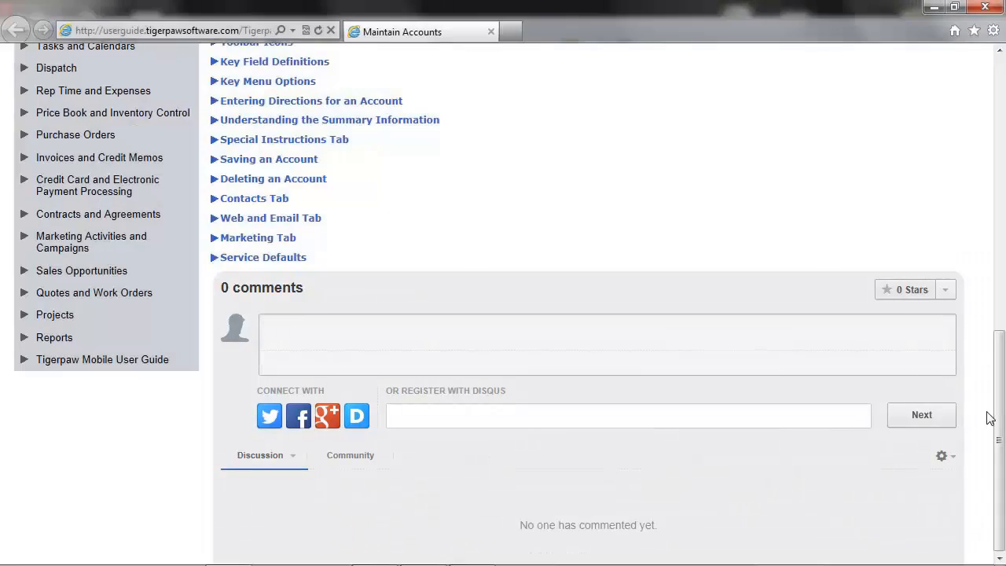
{"action": "scroll", "coordinate": [988, 418], "scroll_direction": "up", "scroll_amount": 10}
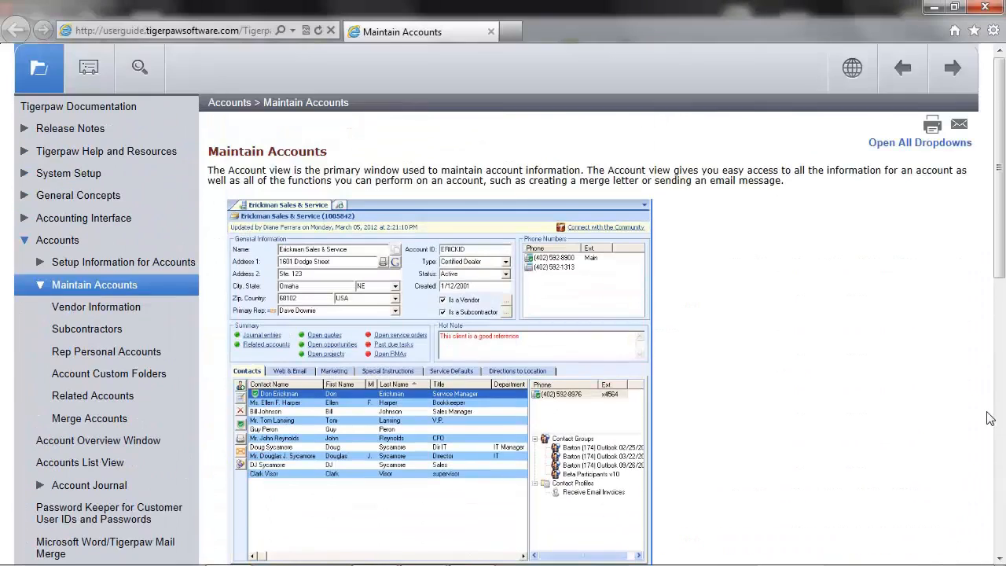